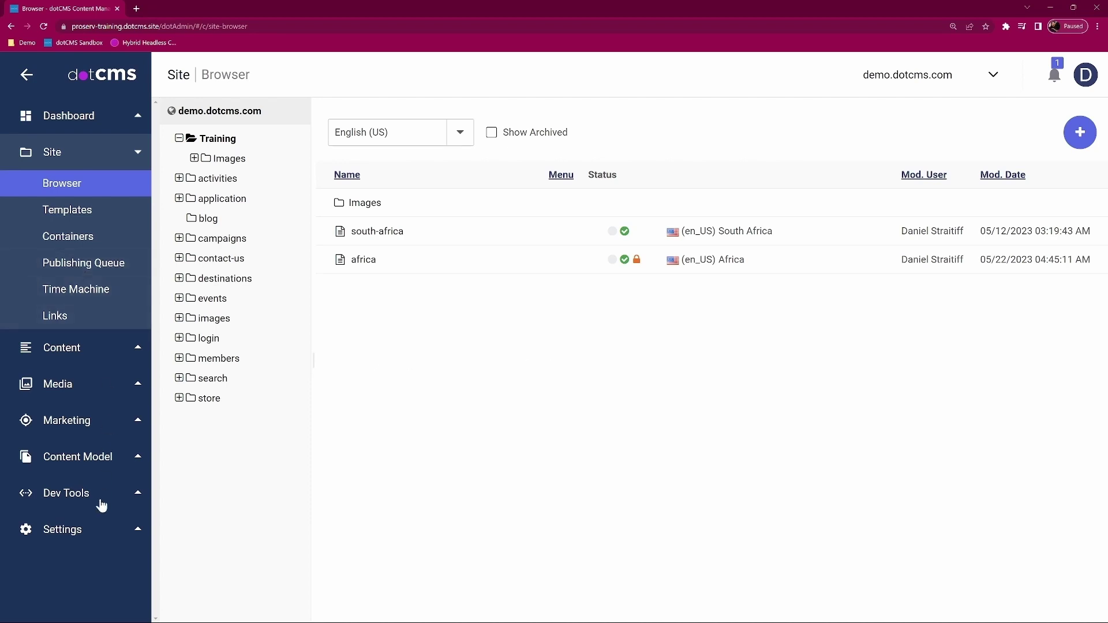
Start creating a new site in the Sites settings, using the option to start with a blank site
left_click(84, 537)
left_click(57, 437)
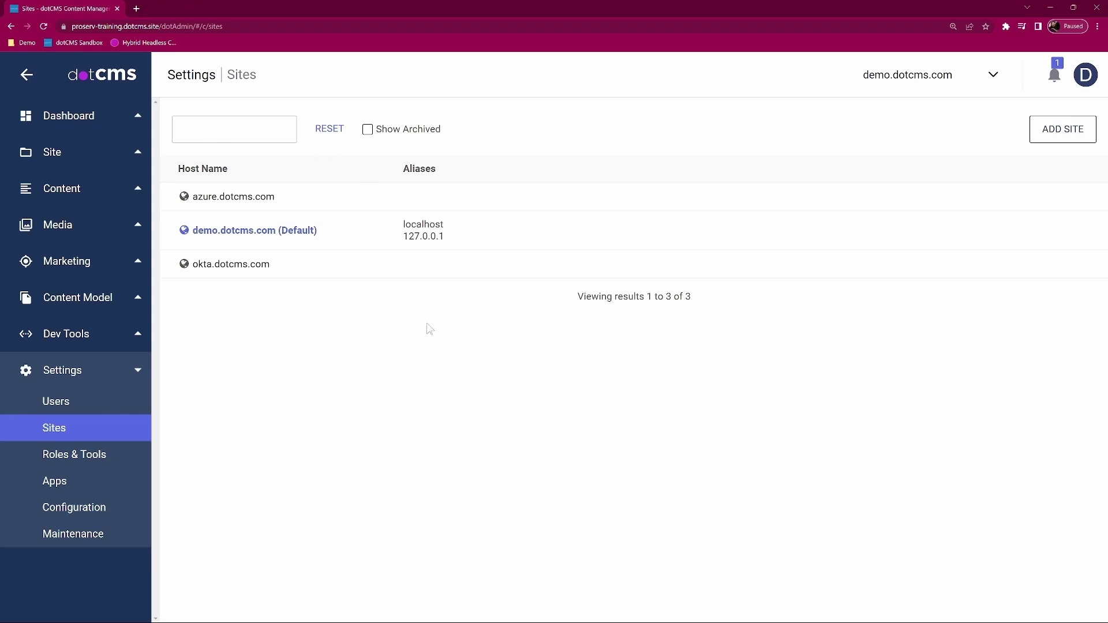
left_click(1060, 135)
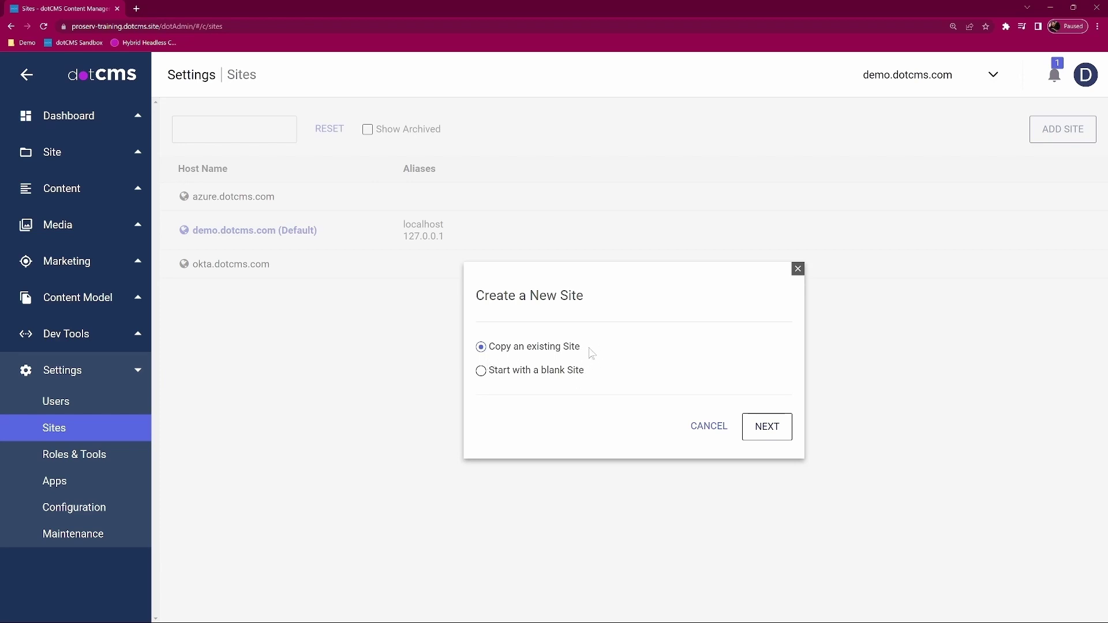
left_click(482, 371)
left_click(777, 432)
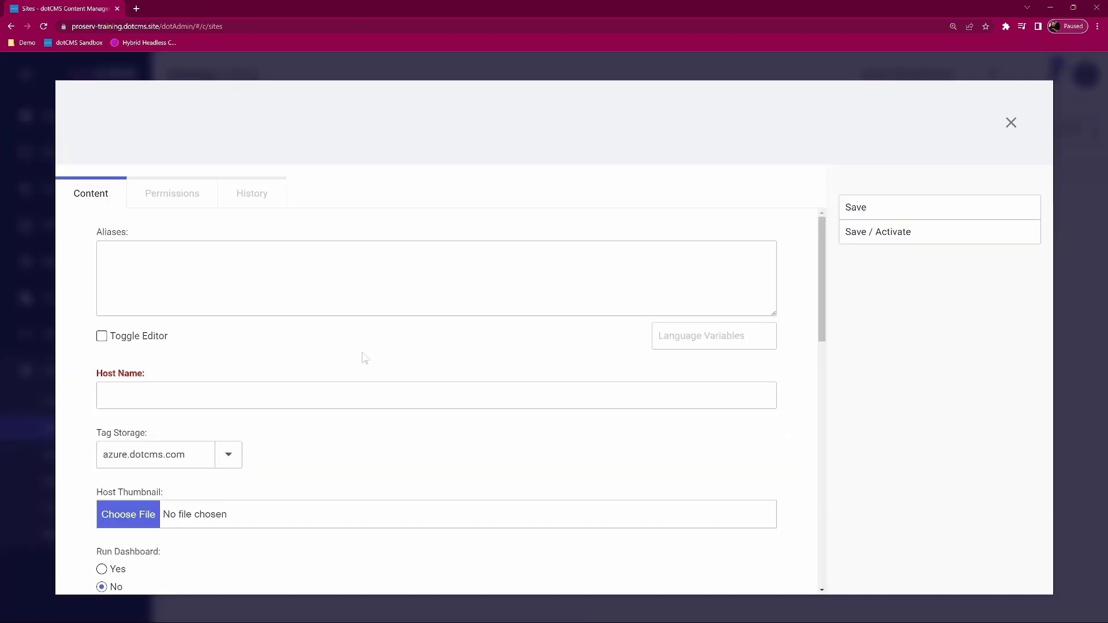
Set the host name to Global, save and activate the new site, and close its form
scroll(323, 358, "down", 1)
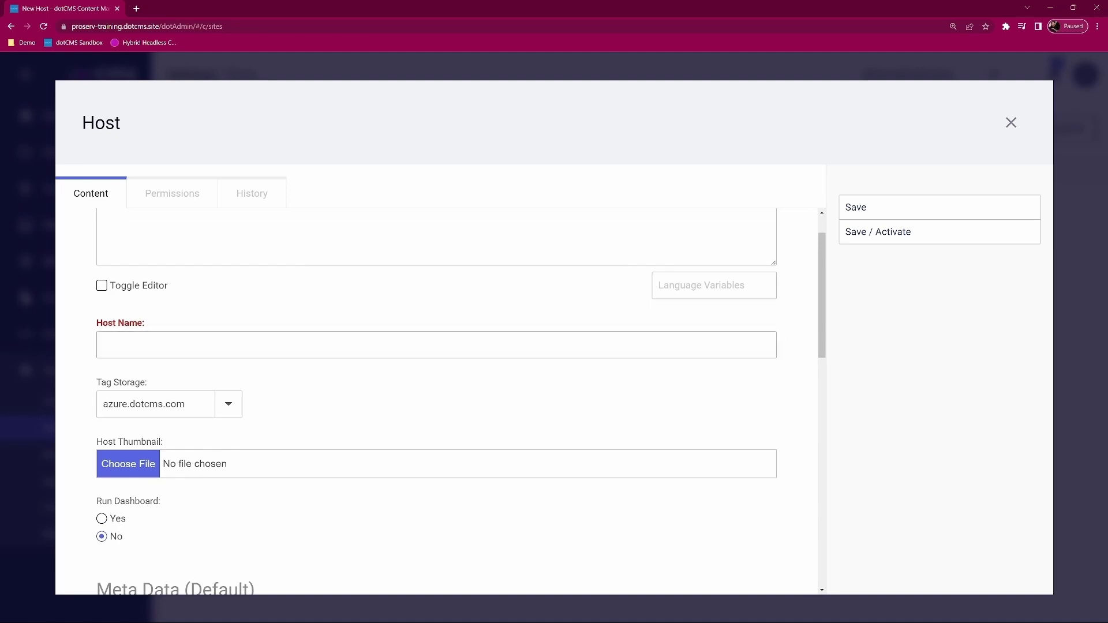
type("Global")
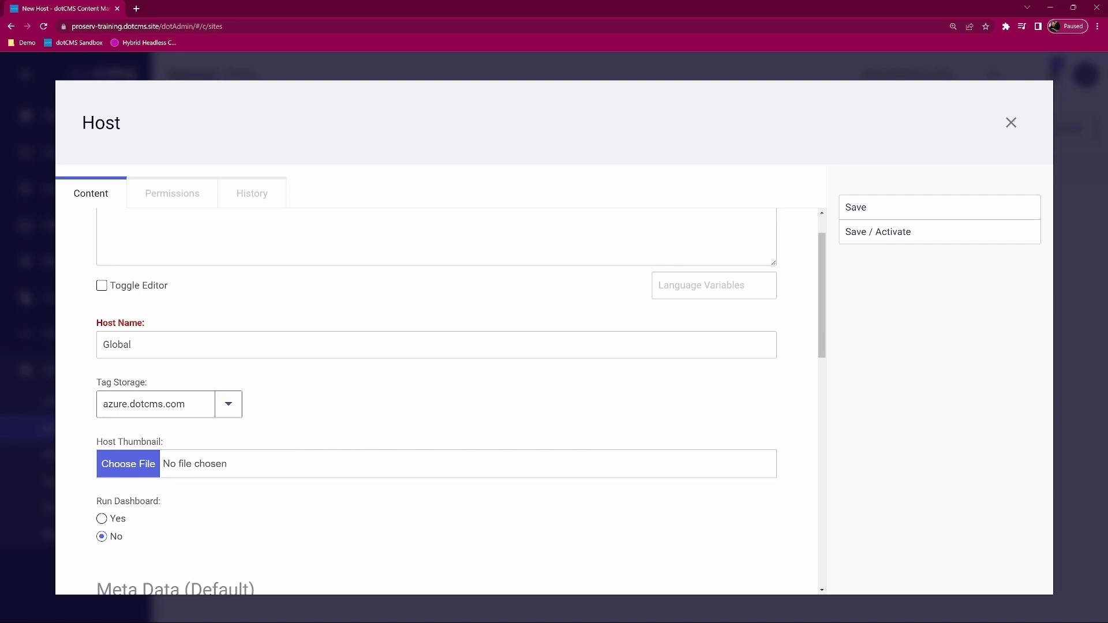
scroll(164, 462, "down", 2)
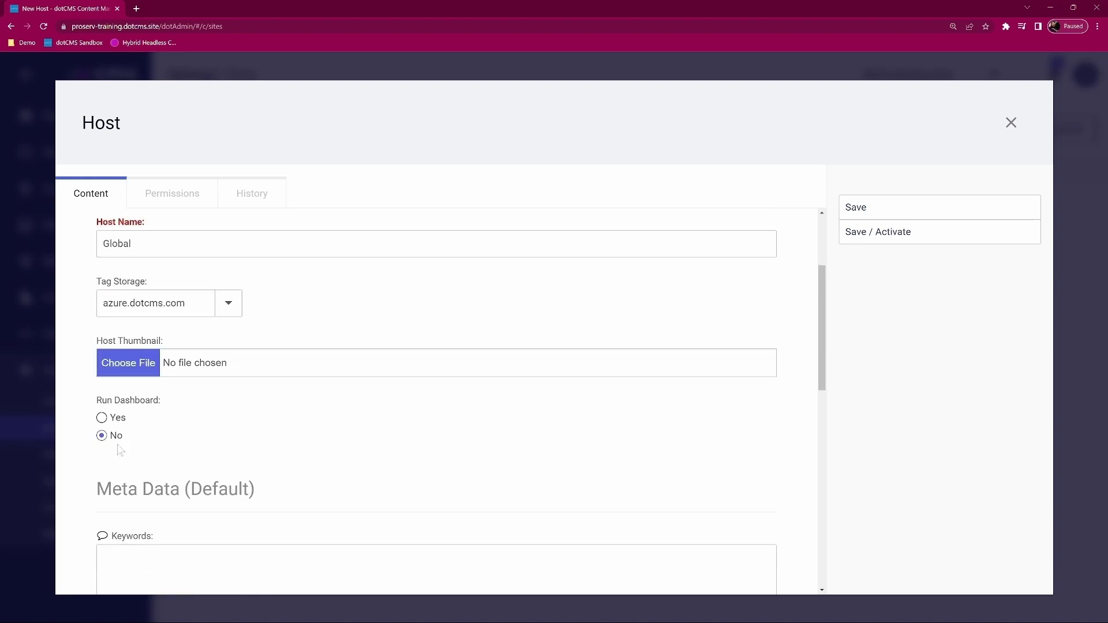
scroll(173, 439, "down", 2)
scroll(314, 393, "down", 2)
scroll(445, 418, "up", 6)
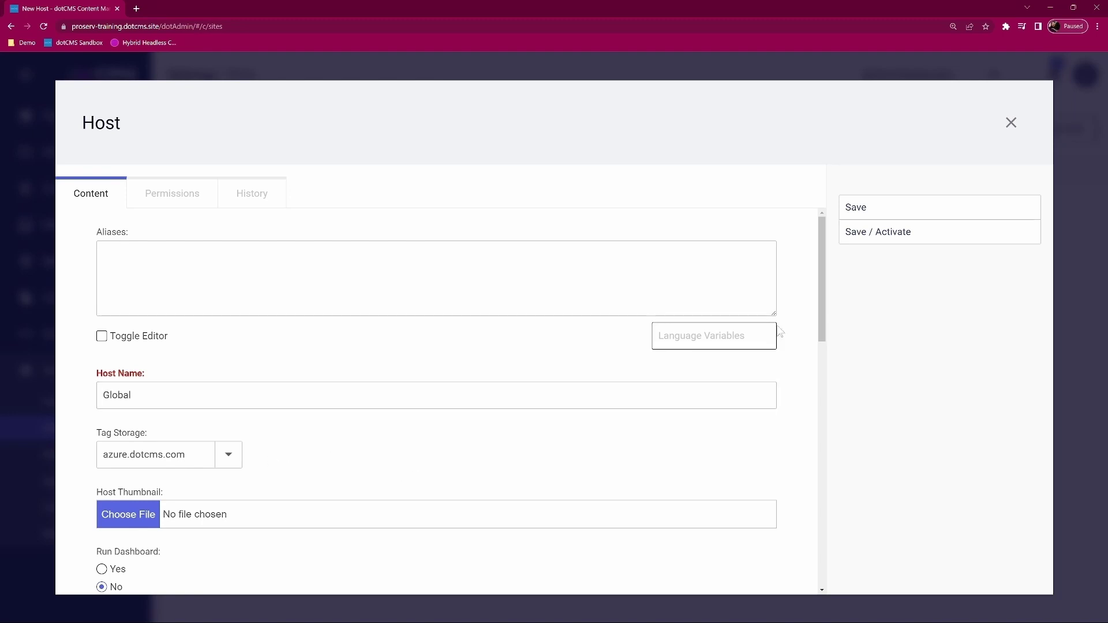
left_click(884, 234)
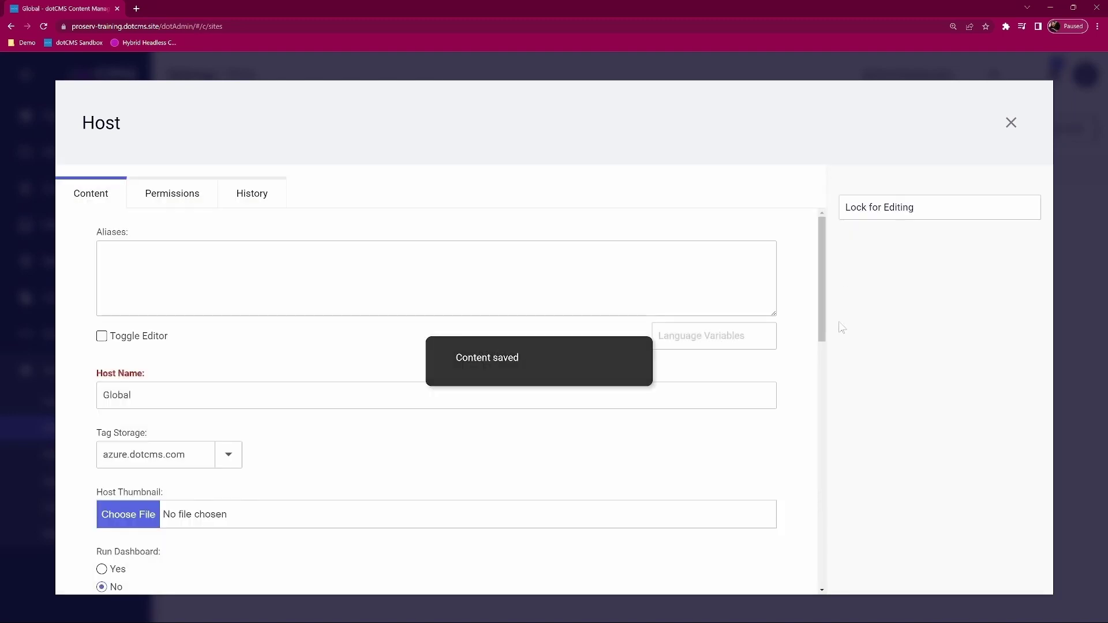
left_click(1011, 122)
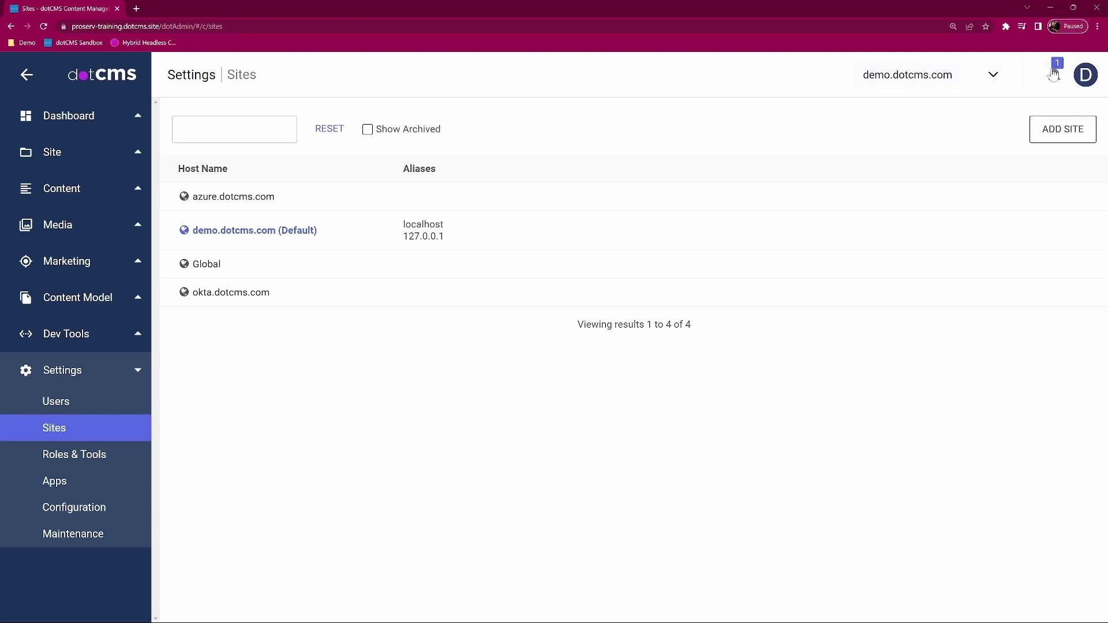
Switch the current site to Global and open its site browser
left_click(974, 82)
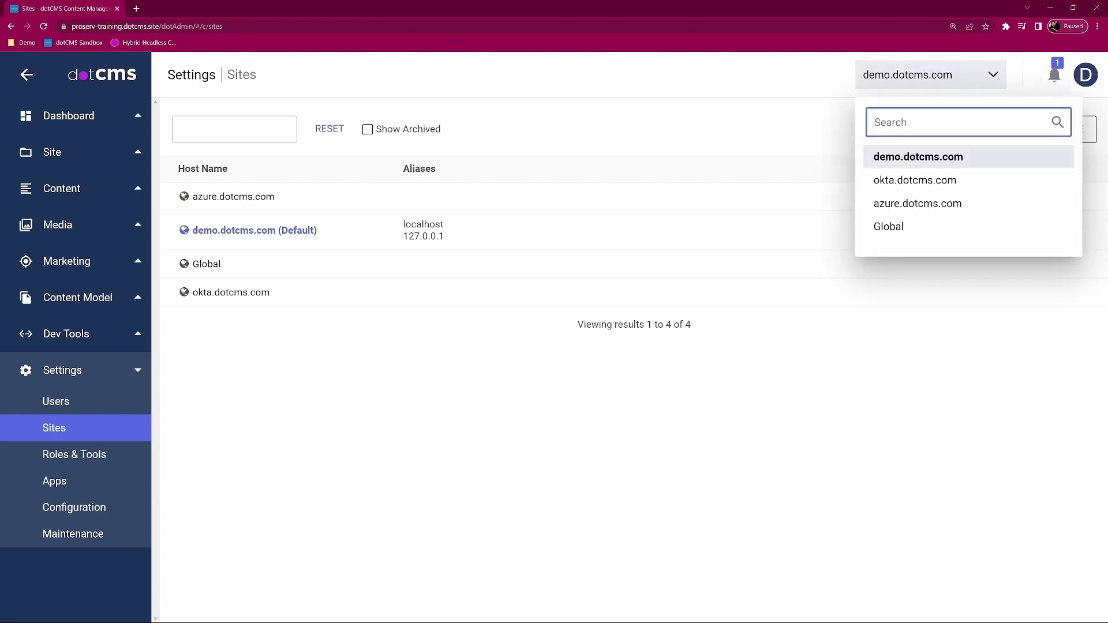
left_click(891, 227)
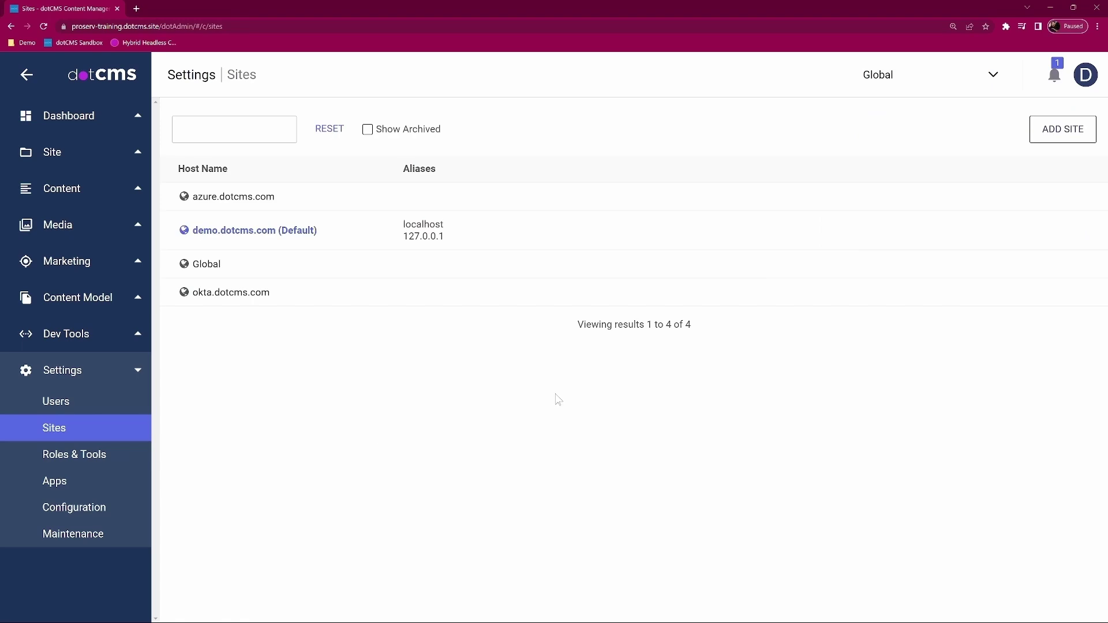
left_click(56, 155)
left_click(63, 186)
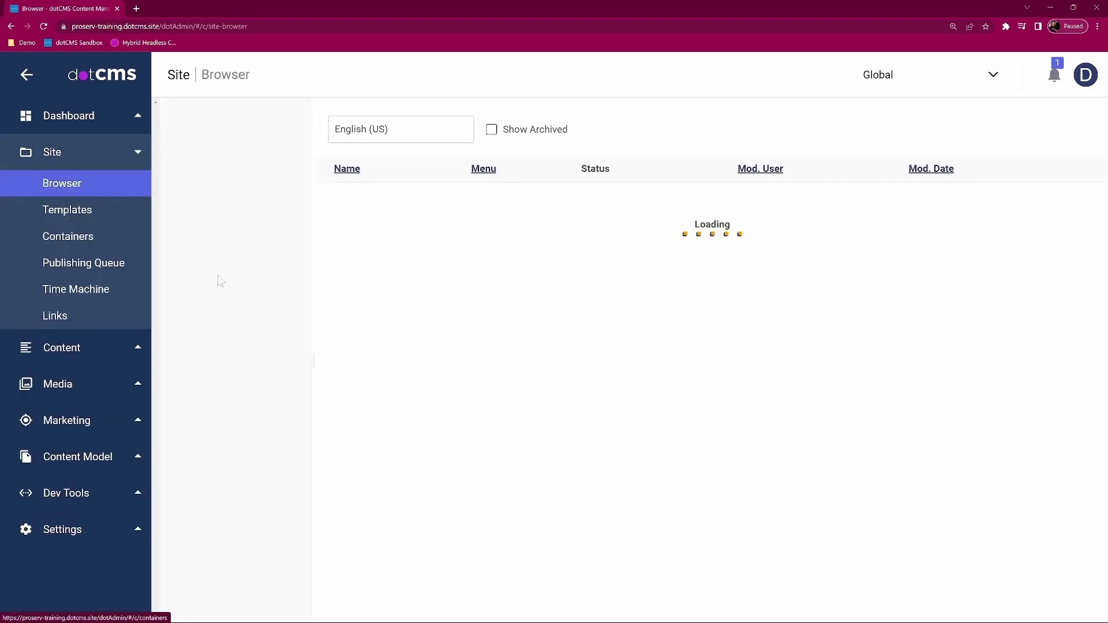
Create a folder titled VTL at the root of the Global site and open it
left_click(1069, 138)
left_click(969, 165)
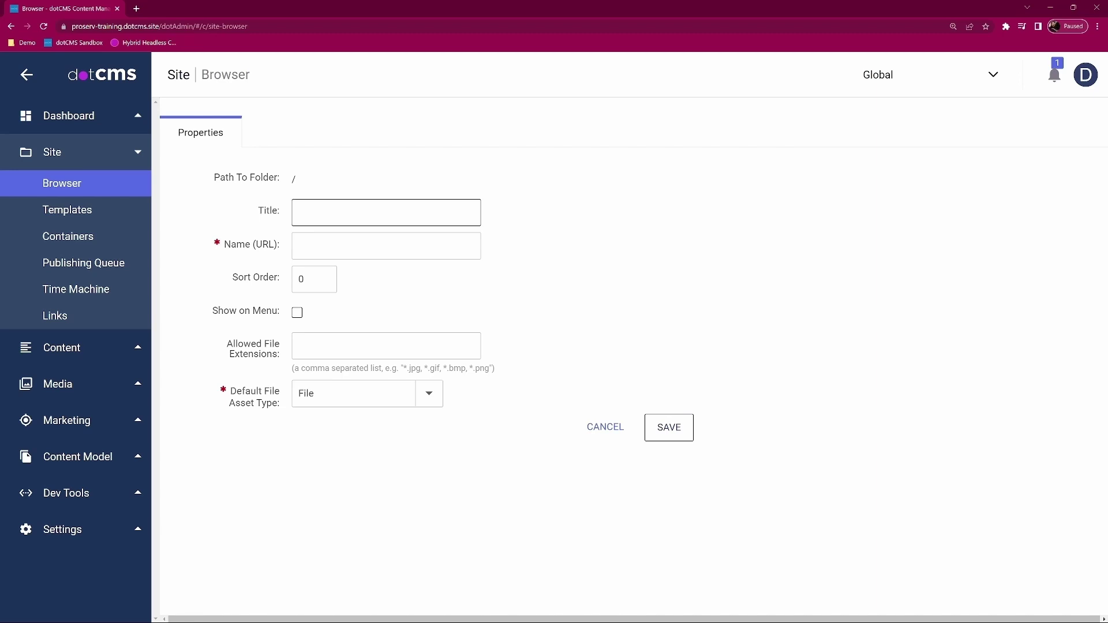
type("VTL")
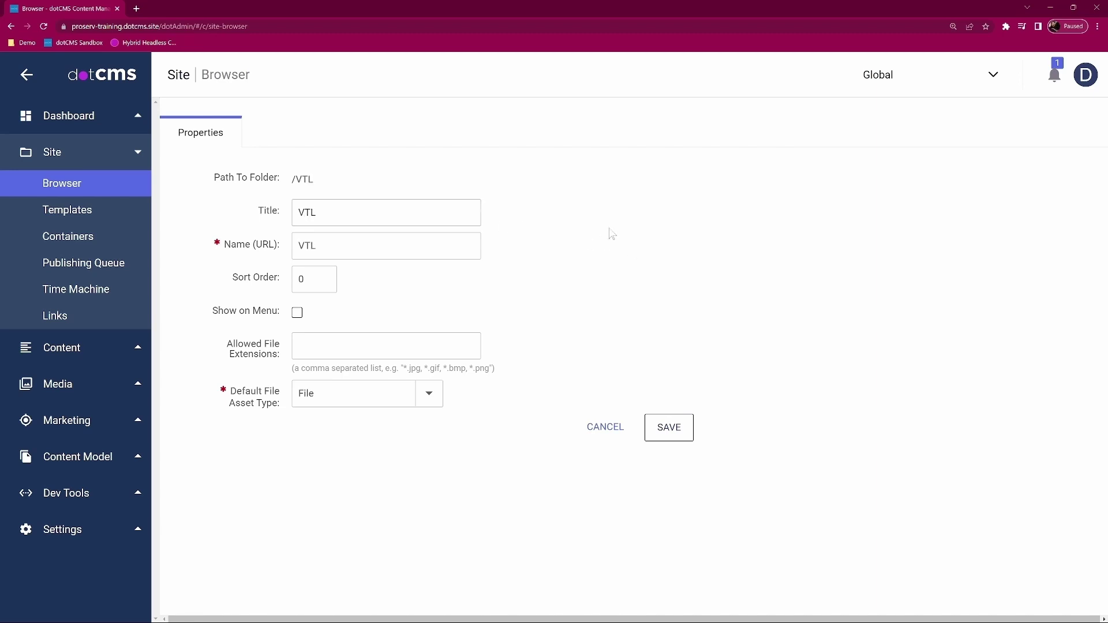
left_click(514, 272)
left_click(679, 433)
left_click(204, 142)
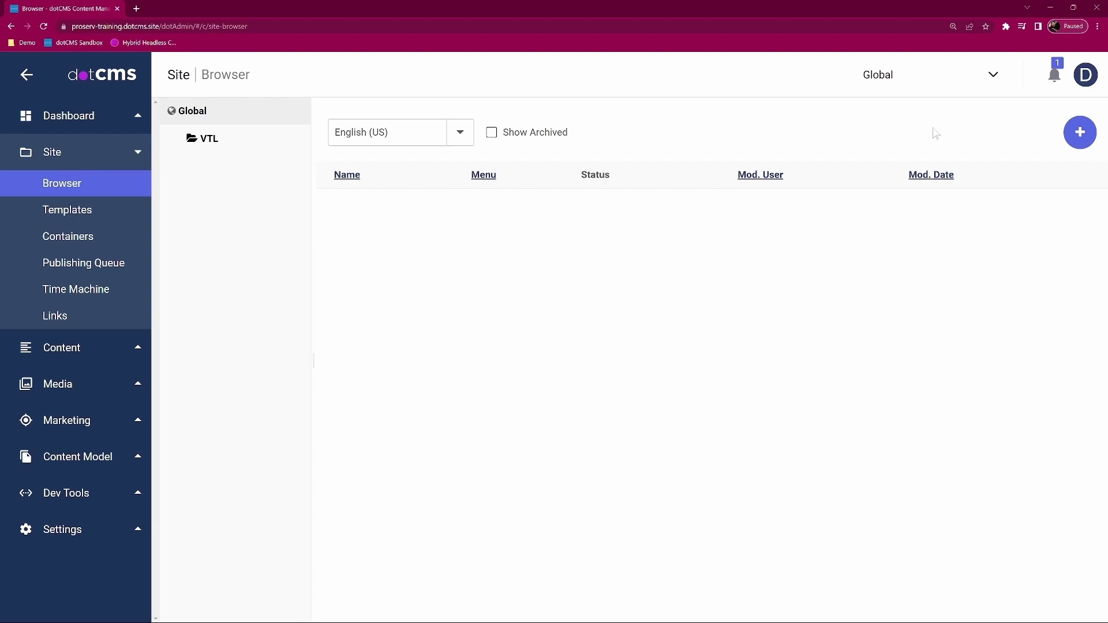
Switch the current site back to demo.dotcms.com and return to the Sites list in the settings
left_click(947, 81)
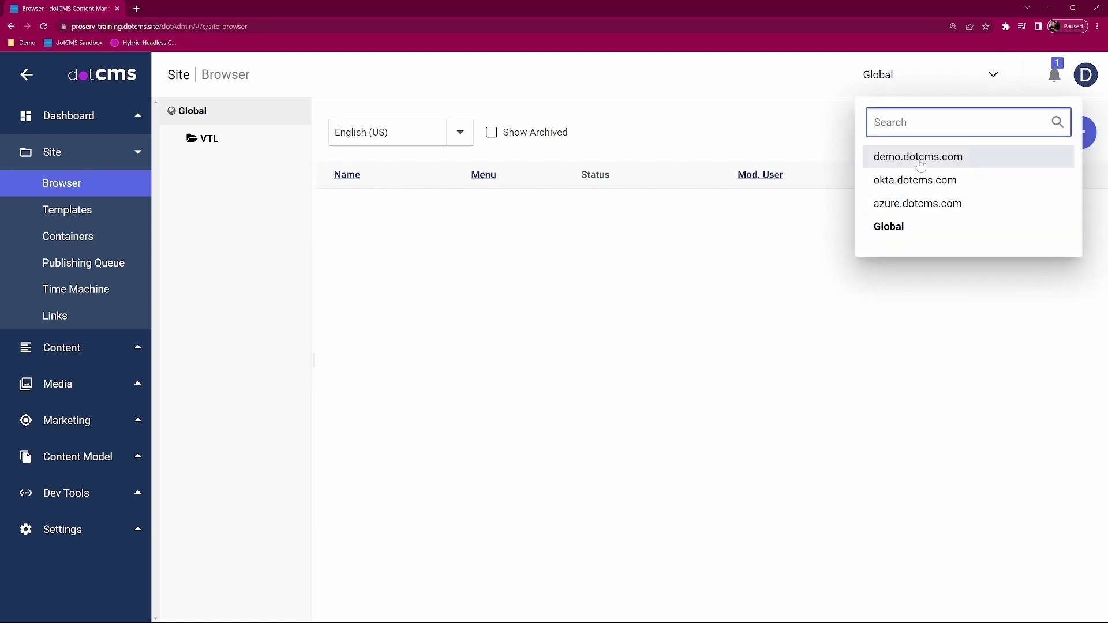
left_click(898, 153)
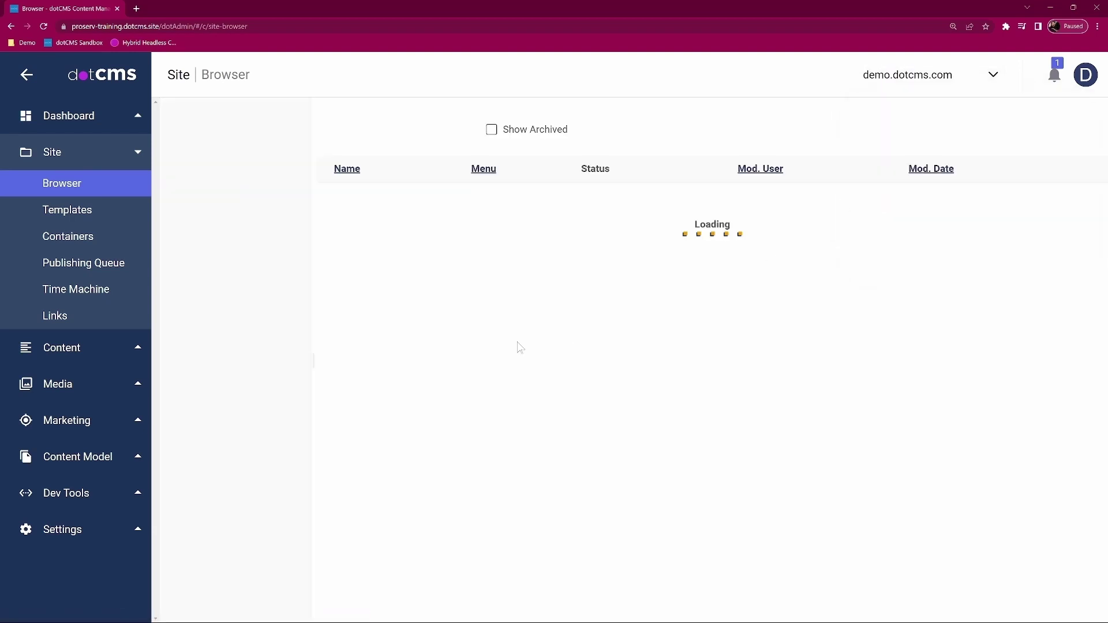
left_click(79, 529)
left_click(62, 433)
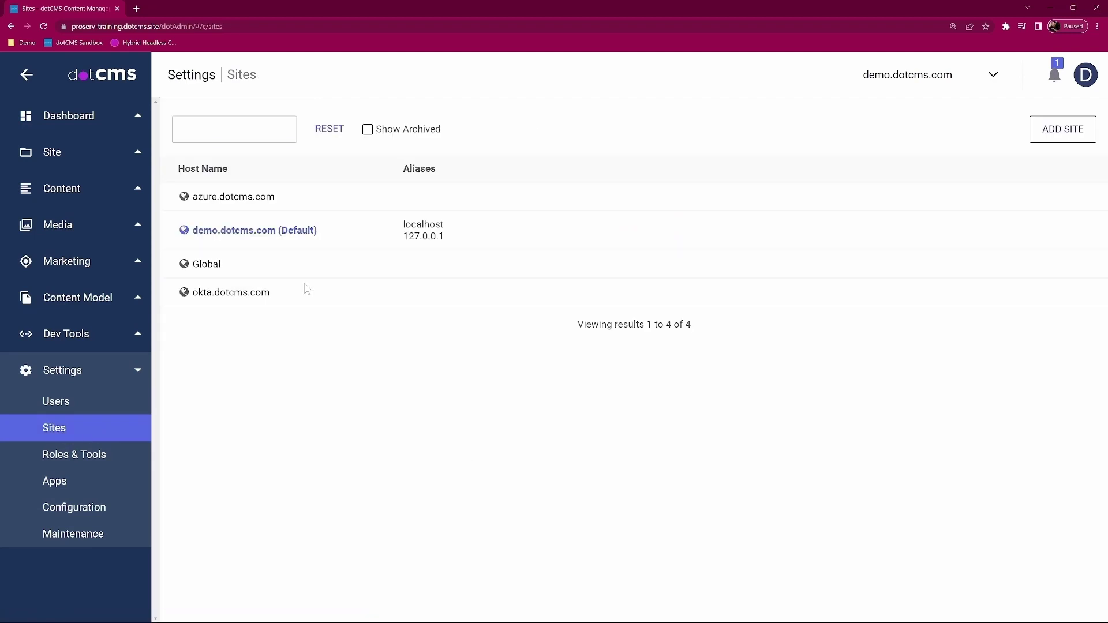
left_click(1047, 129)
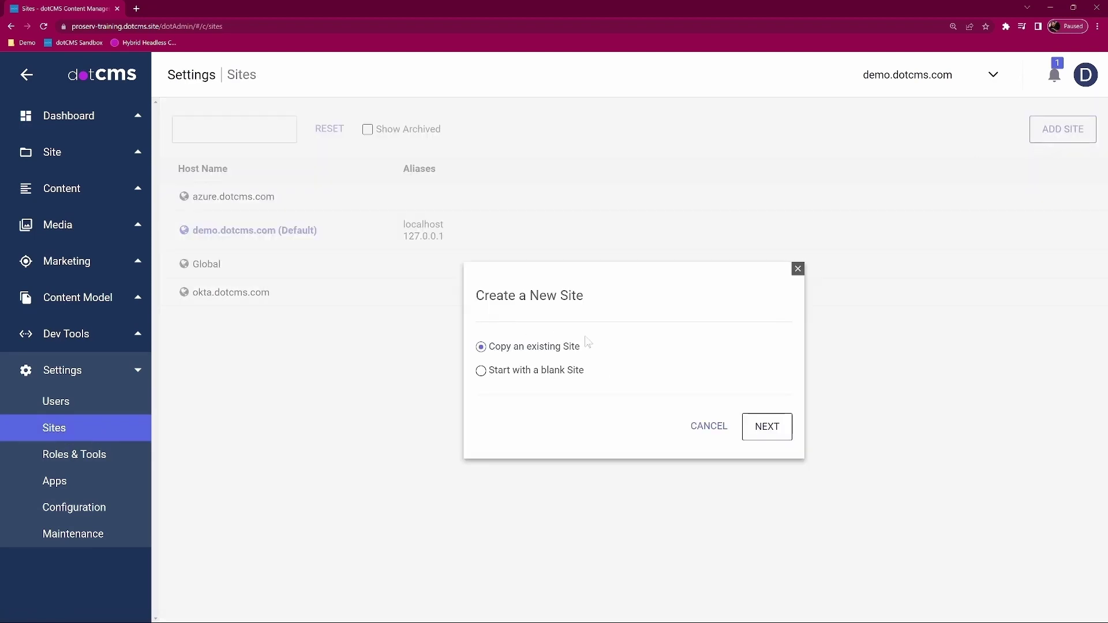
left_click(771, 427)
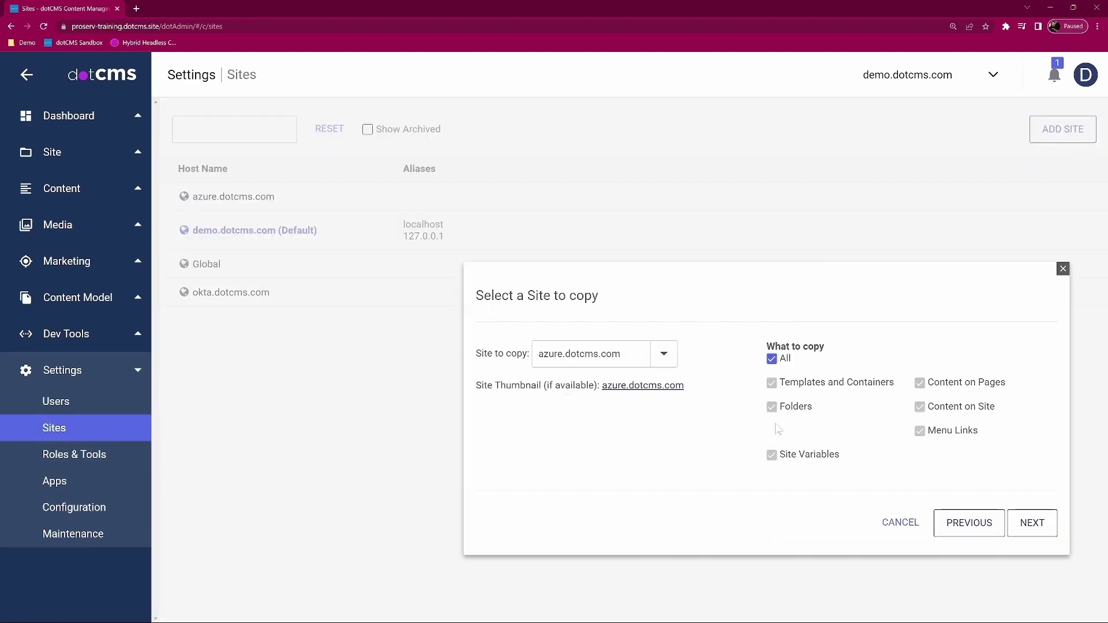
left_click(664, 354)
left_click(578, 407)
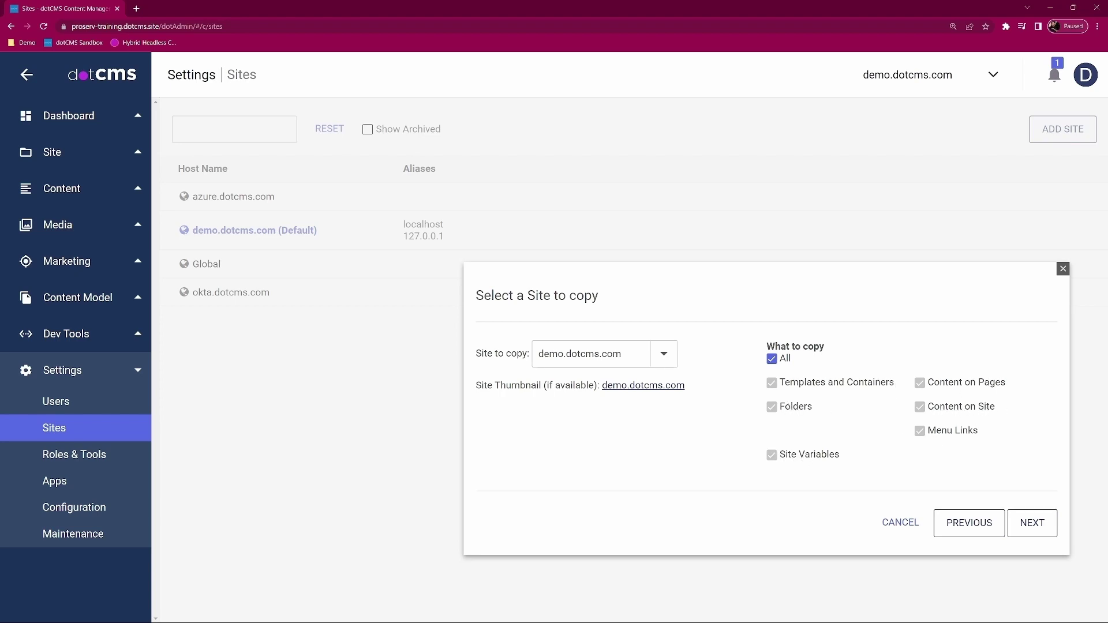
left_click(771, 358)
left_click(921, 430)
left_click(921, 430)
left_click(772, 359)
left_click(903, 524)
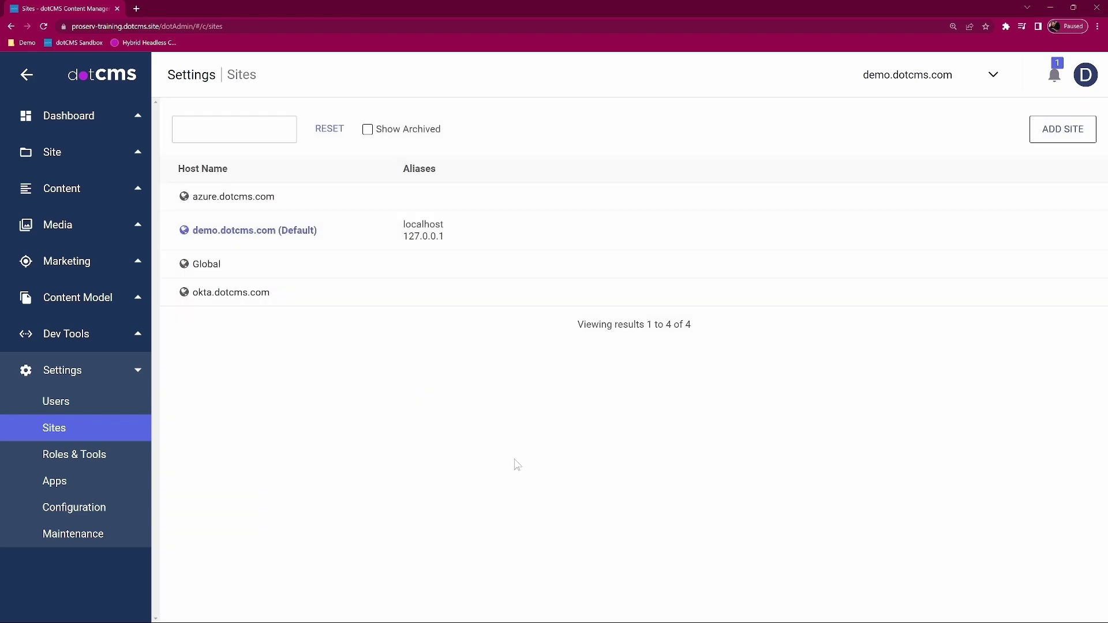
Stop the Global site and archive it, accepting the confirmations
right_click(211, 270)
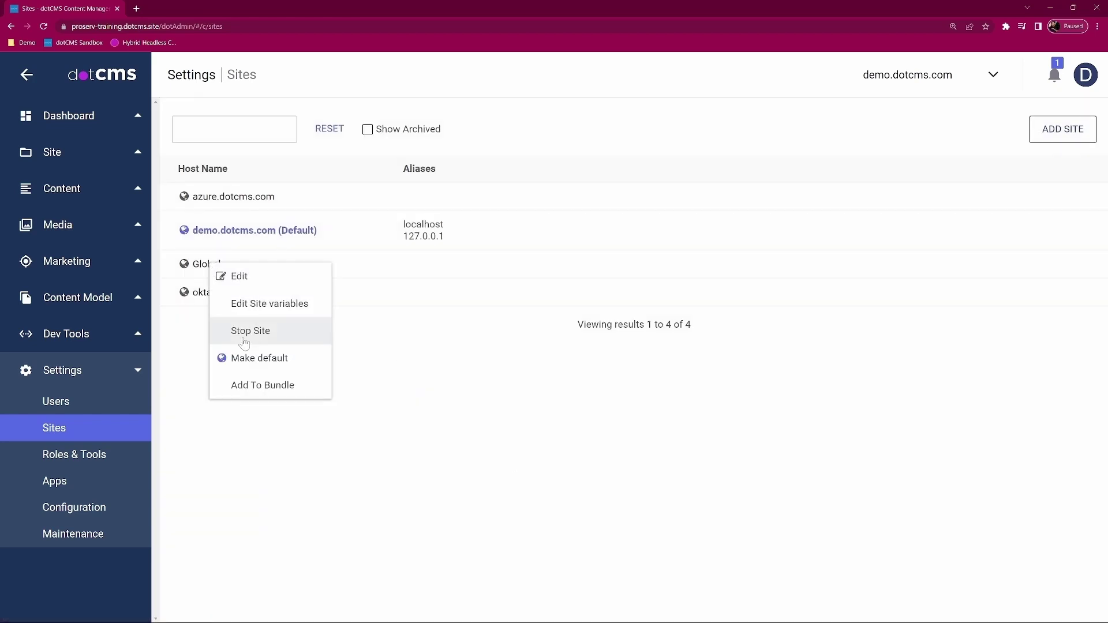
left_click(245, 333)
left_click(603, 84)
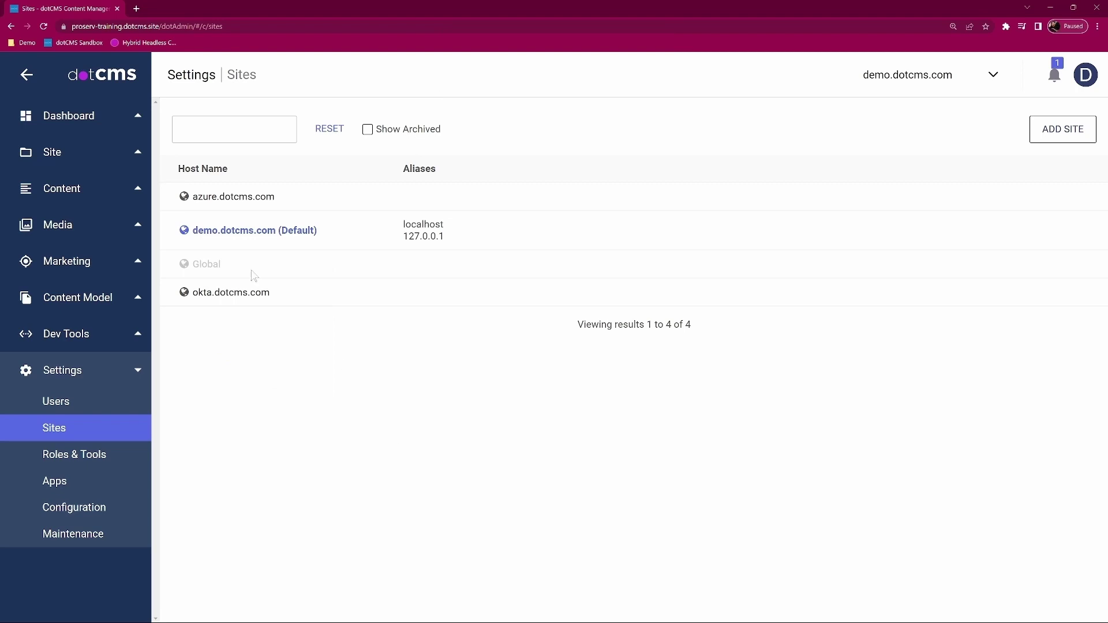
right_click(202, 266)
left_click(285, 358)
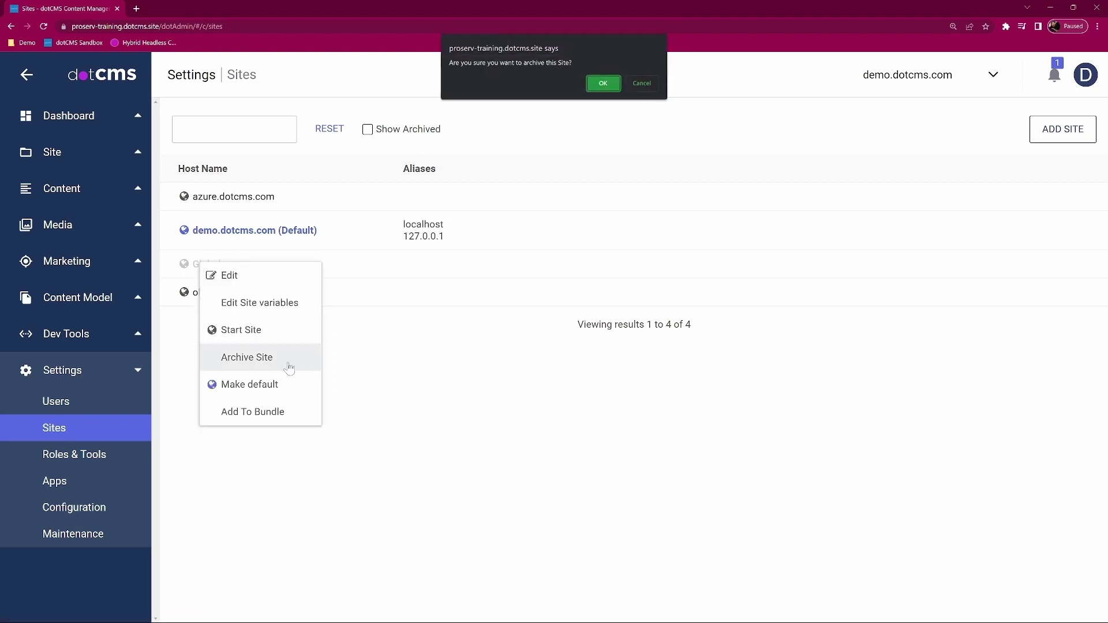
left_click(603, 83)
Include archived sites in the list to delete the archived Global site, and hide archived sites again
left_click(368, 129)
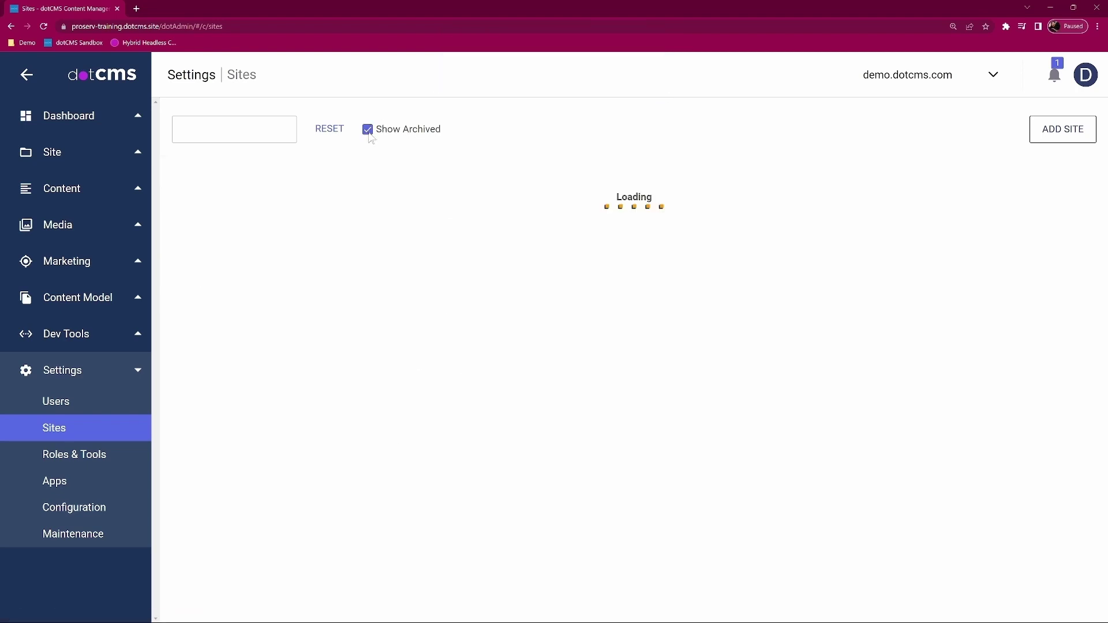
right_click(219, 264)
left_click(259, 302)
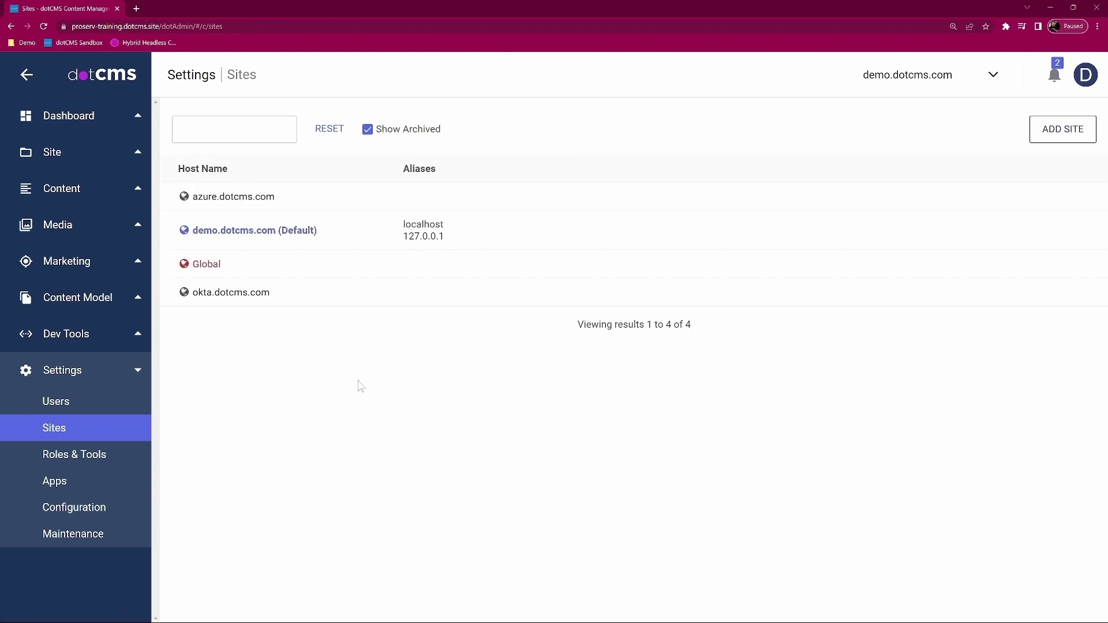
left_click(366, 132)
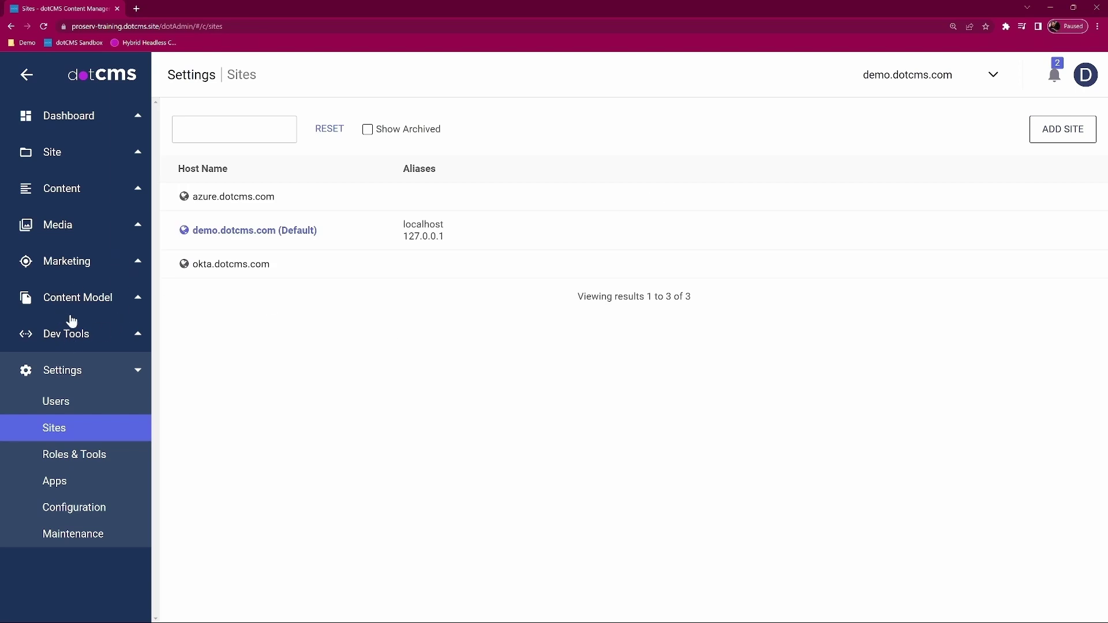
Open the Host content type and examine its fields, from Aliases and Host Name down to the Site Tags section
left_click(78, 297)
left_click(81, 328)
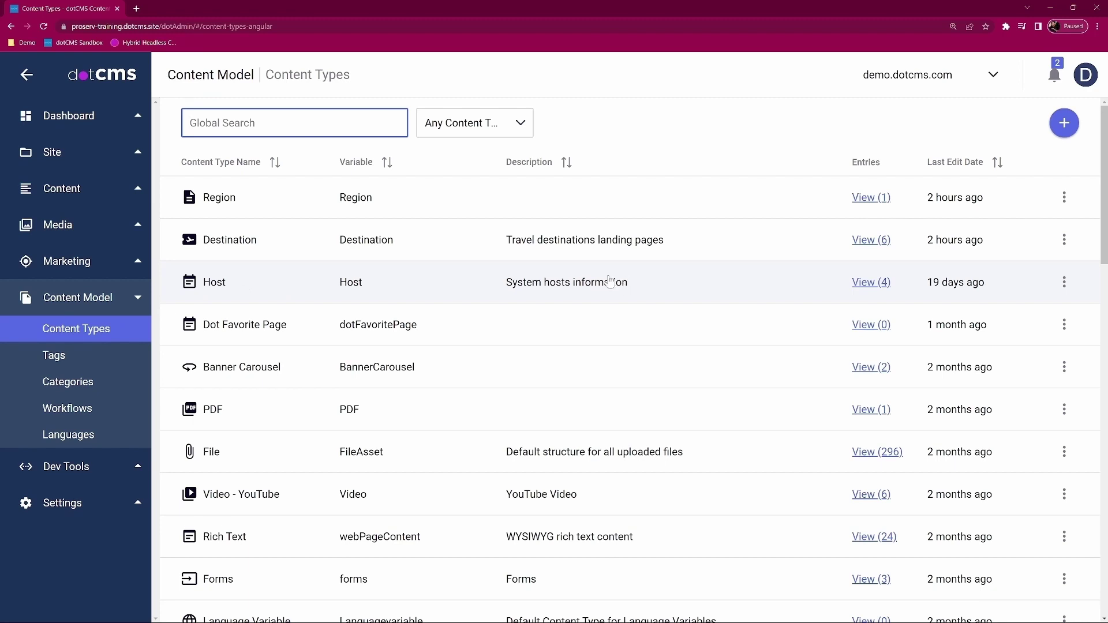
left_click(215, 284)
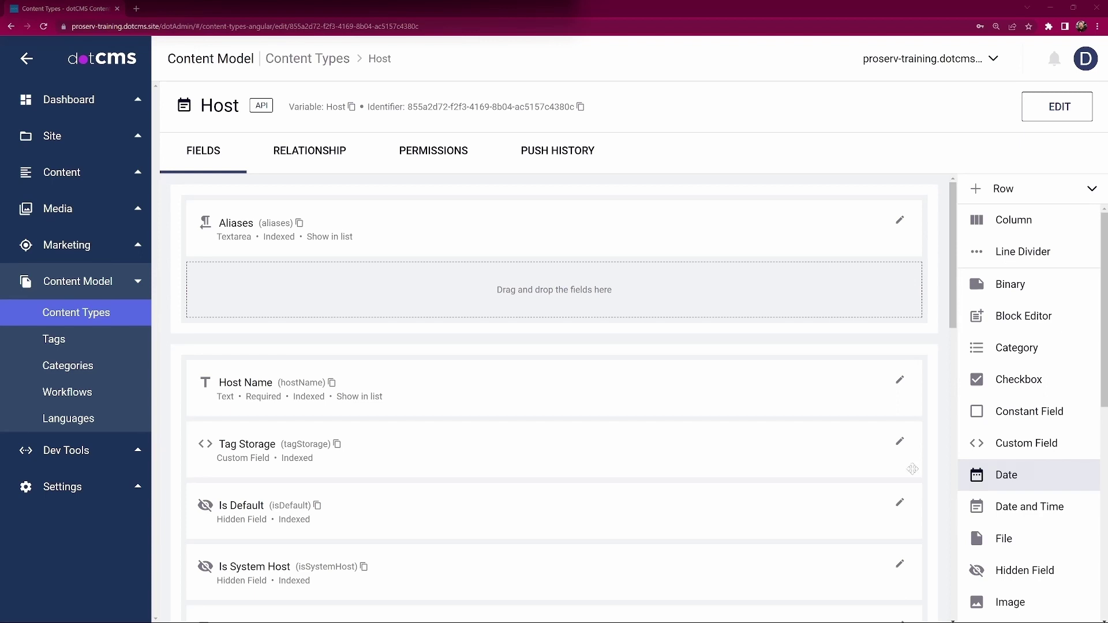
scroll(548, 421, "down", 8)
scroll(548, 421, "down", 3)
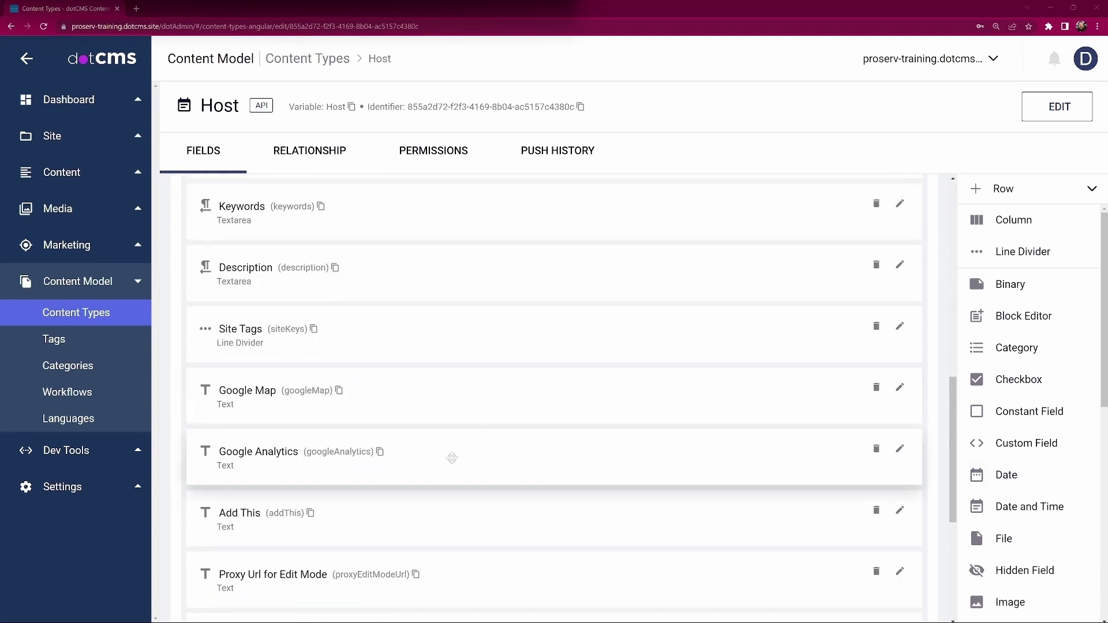